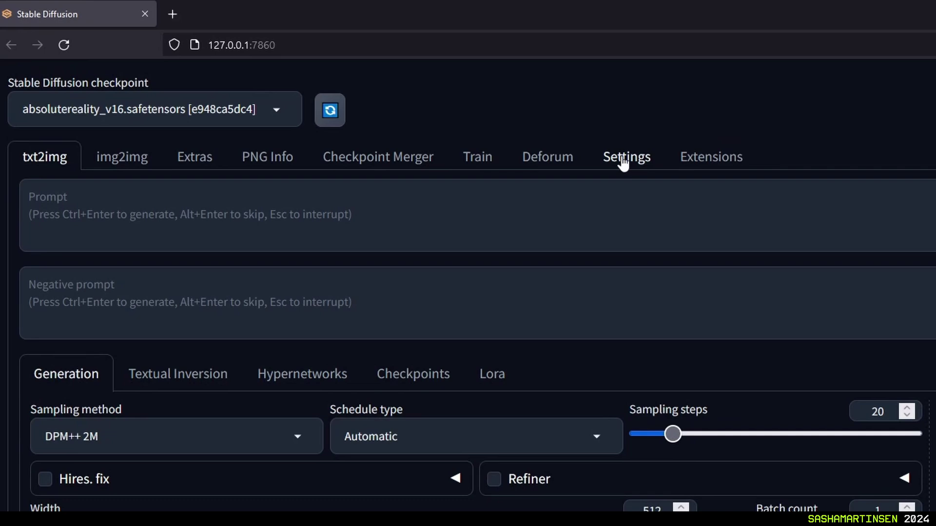
Find the Tiling option in Settings, tick it and apply the settings
{"action": "left_click", "coordinate": [318, 83]}
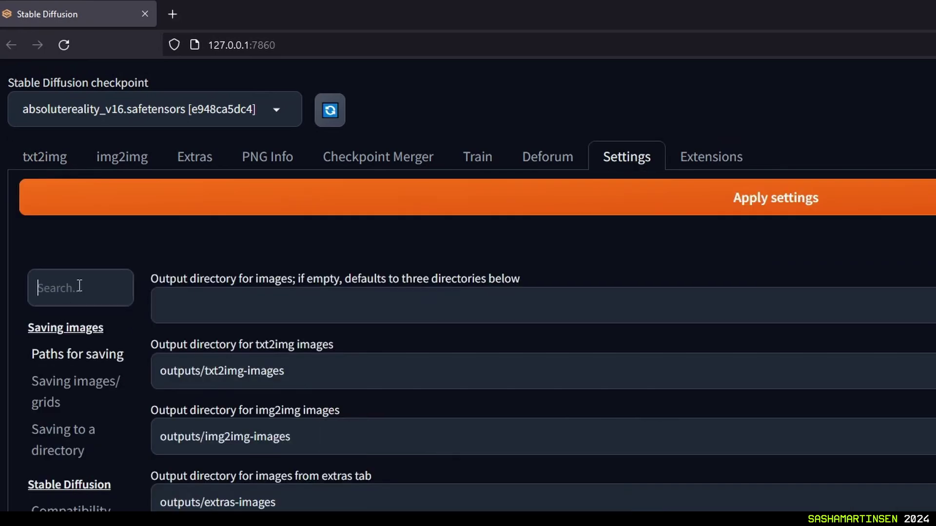
{"action": "type", "text": "tiling"}
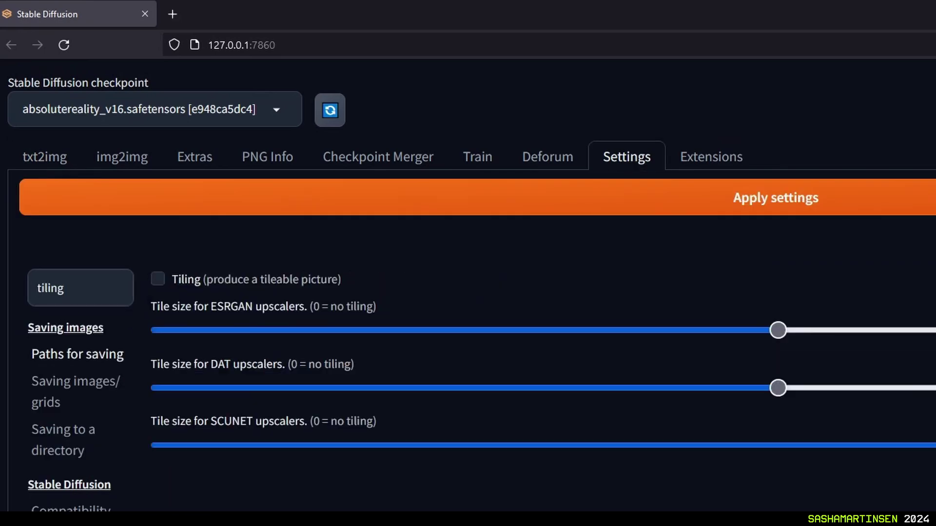
{"action": "left_click", "coordinate": [158, 279]}
{"action": "left_click", "coordinate": [789, 199]}
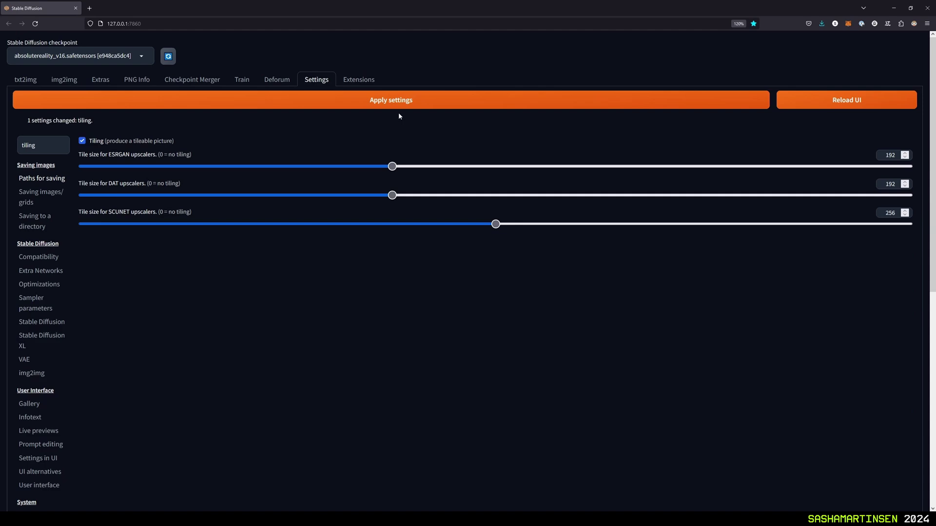
Reload the UI, generate the 800×800 vegetables photo at 50 steps, and bring up the output folder
{"action": "left_click", "coordinate": [838, 100]}
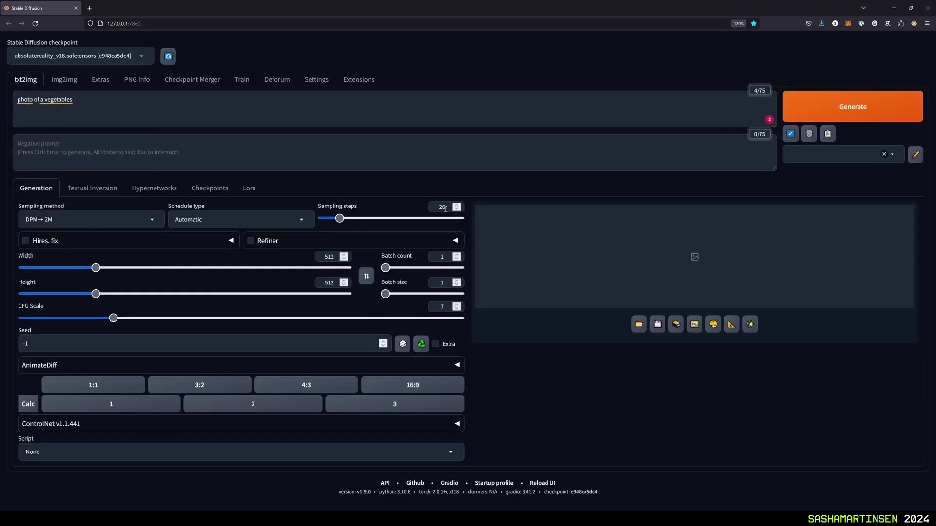
{"action": "left_click", "coordinate": [839, 102]}
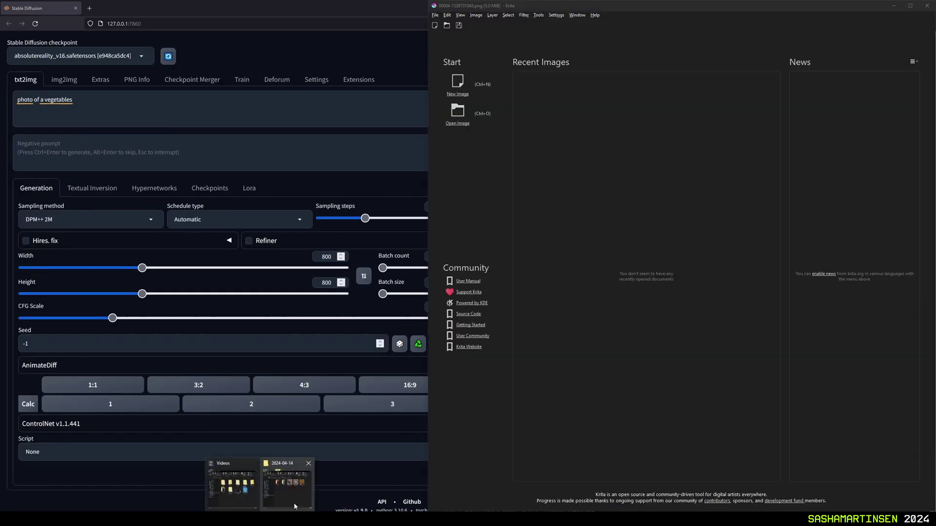
{"action": "left_click", "coordinate": [264, 487]}
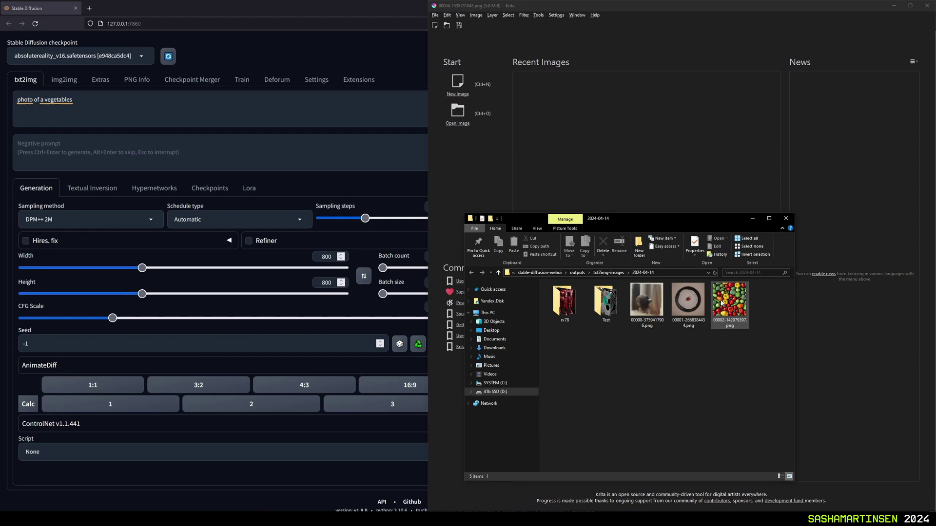
Maximise Krita, turn on wrap-around mode, and pan at 100% then 133% zoom to inspect the seams
{"action": "double_click", "coordinate": [732, 6]}
{"action": "key", "text": "minus"}
{"action": "key", "text": "minus"}
{"action": "key", "text": "minus"}
{"action": "key", "text": "minus"}
{"action": "key", "text": "minus"}
{"action": "left_click", "coordinate": [435, 26]}
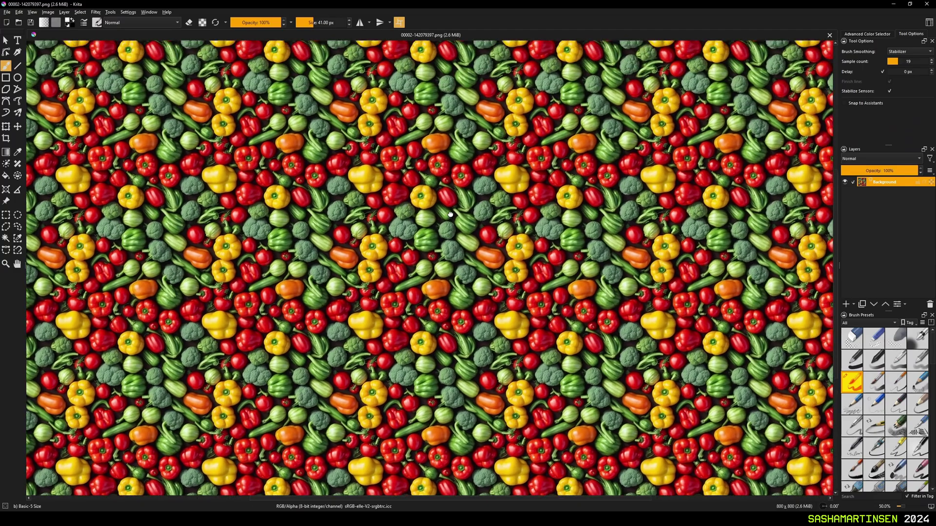
{"action": "key", "text": "1"}
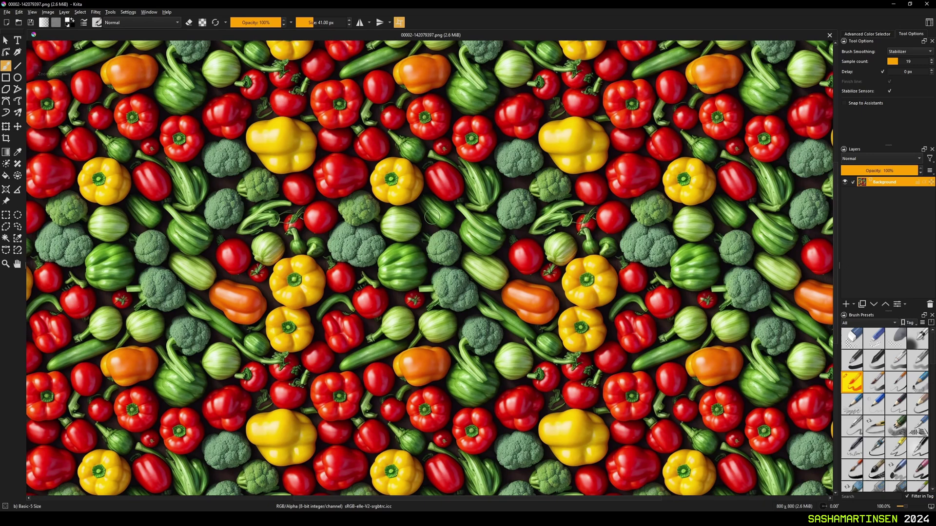
{"action": "left_click_drag", "start_coordinate": [373, 217], "coordinate": [409, 197]}
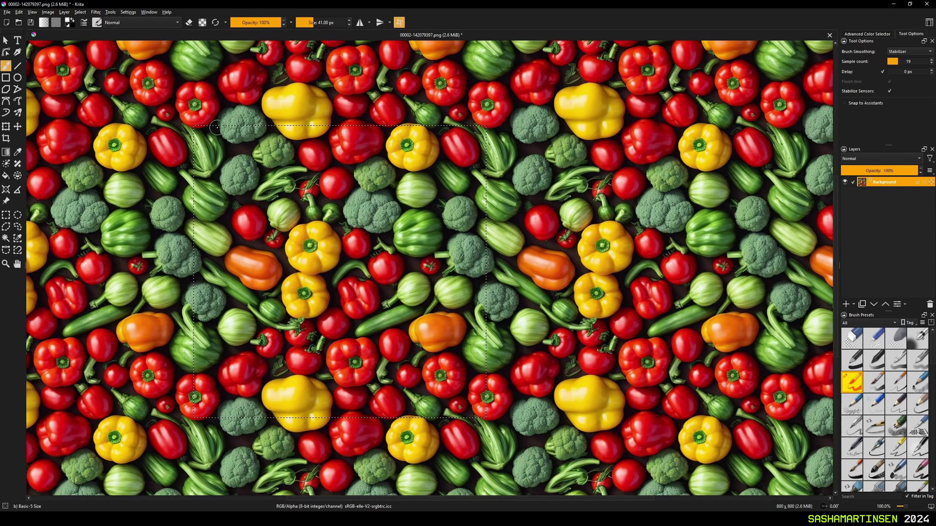
{"action": "mouse_move", "coordinate": [268, 293]}
{"action": "left_mouse_down"}
{"action": "mouse_move", "coordinate": [305, 273]}
{"action": "mouse_move", "coordinate": [239, 224]}
{"action": "mouse_move", "coordinate": [273, 229]}
{"action": "left_mouse_up"}
{"action": "key", "text": "plus"}
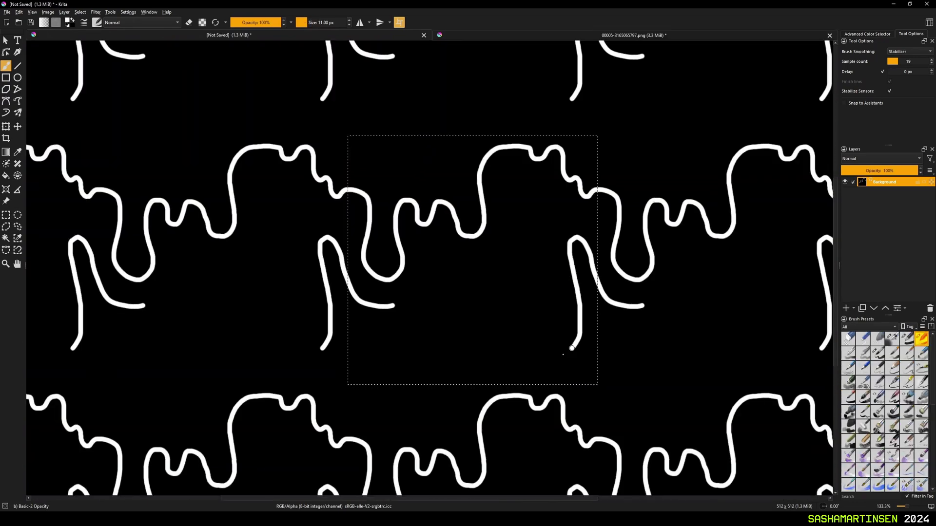
Paint a wavy white line and soft bright airbrush strokes across the black depth tile
{"action": "mouse_move", "coordinate": [572, 348]}
{"action": "left_mouse_down"}
{"action": "mouse_move", "coordinate": [476, 276]}
{"action": "mouse_move", "coordinate": [342, 342]}
{"action": "mouse_move", "coordinate": [526, 370]}
{"action": "left_mouse_up"}
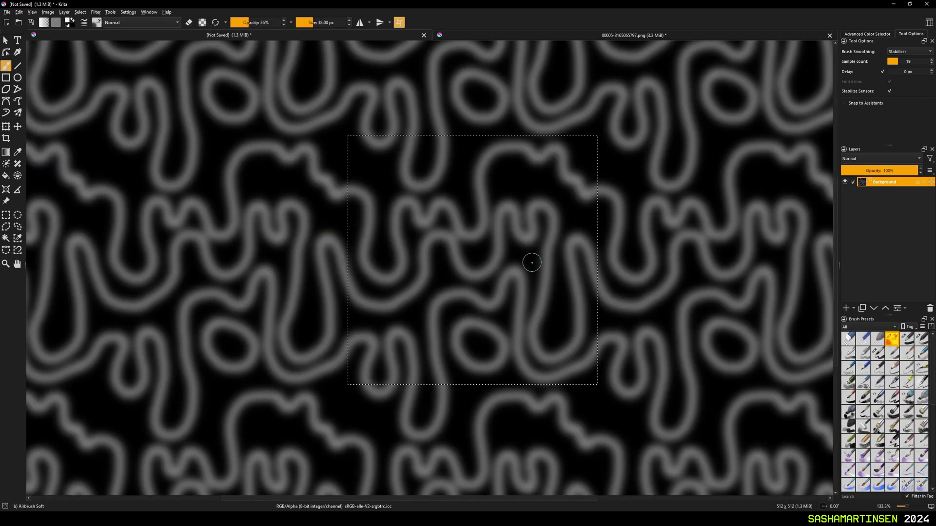
{"action": "left_click_drag", "start_coordinate": [531, 264], "coordinate": [540, 202]}
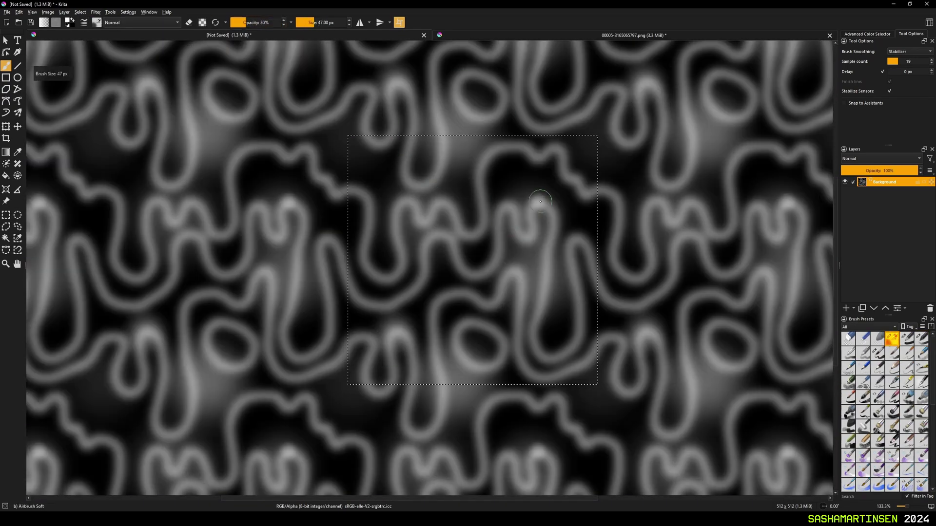
{"action": "left_click_drag", "start_coordinate": [546, 287], "coordinate": [444, 207]}
{"action": "key", "text": "bracketleft"}
{"action": "mouse_move", "coordinate": [493, 157]}
{"action": "left_mouse_down"}
{"action": "mouse_move", "coordinate": [579, 178]}
{"action": "mouse_move", "coordinate": [560, 177]}
{"action": "mouse_move", "coordinate": [521, 242]}
{"action": "mouse_move", "coordinate": [524, 232]}
{"action": "mouse_move", "coordinate": [520, 302]}
{"action": "mouse_move", "coordinate": [430, 310]}
{"action": "mouse_move", "coordinate": [464, 293]}
{"action": "mouse_move", "coordinate": [441, 237]}
{"action": "mouse_move", "coordinate": [458, 257]}
{"action": "mouse_move", "coordinate": [428, 242]}
{"action": "left_mouse_up"}
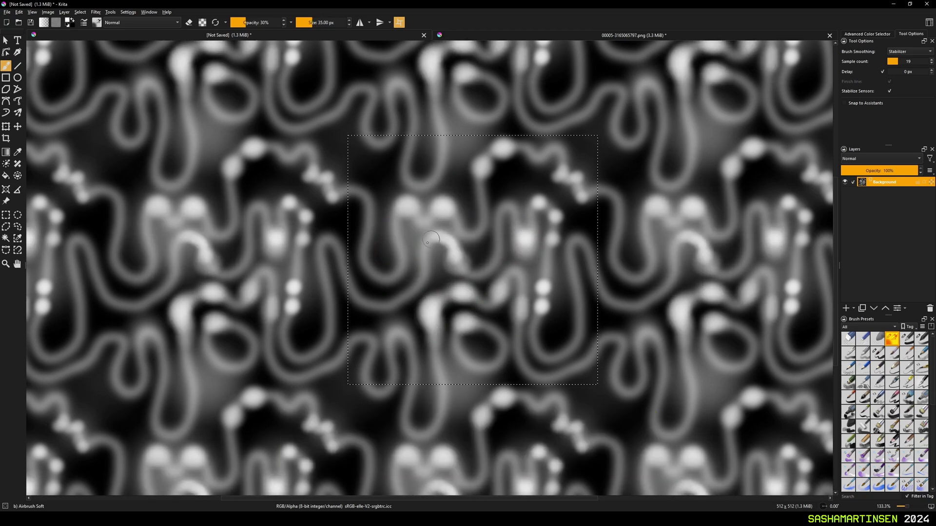
Dab four large soft bright blobs, then add a curved soft stroke with a smaller brush
{"action": "key", "text": "bracketright"}
{"action": "key", "text": "bracketright"}
{"action": "left_click", "coordinate": [424, 174]}
{"action": "left_click", "coordinate": [372, 168]}
{"action": "left_click", "coordinate": [509, 175]}
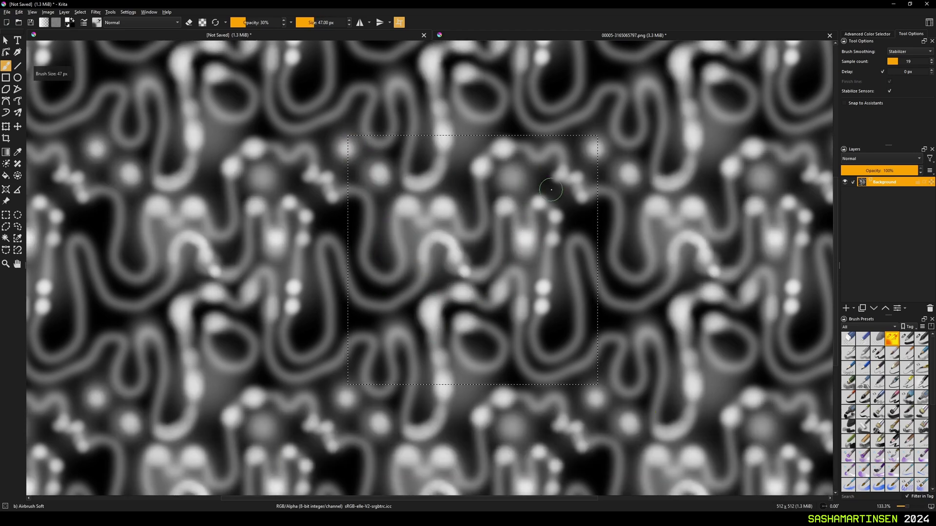
{"action": "left_click", "coordinate": [553, 337]}
{"action": "key", "text": "bracketleft"}
{"action": "key", "text": "bracketleft"}
{"action": "mouse_move", "coordinate": [341, 360]}
{"action": "left_mouse_down"}
{"action": "mouse_move", "coordinate": [351, 273]}
{"action": "mouse_move", "coordinate": [375, 195]}
{"action": "left_mouse_up"}
Load 01.jpg as the ControlNet Unit 0 control image and set the preprocessor to none
{"action": "left_click", "coordinate": [7, 12]}
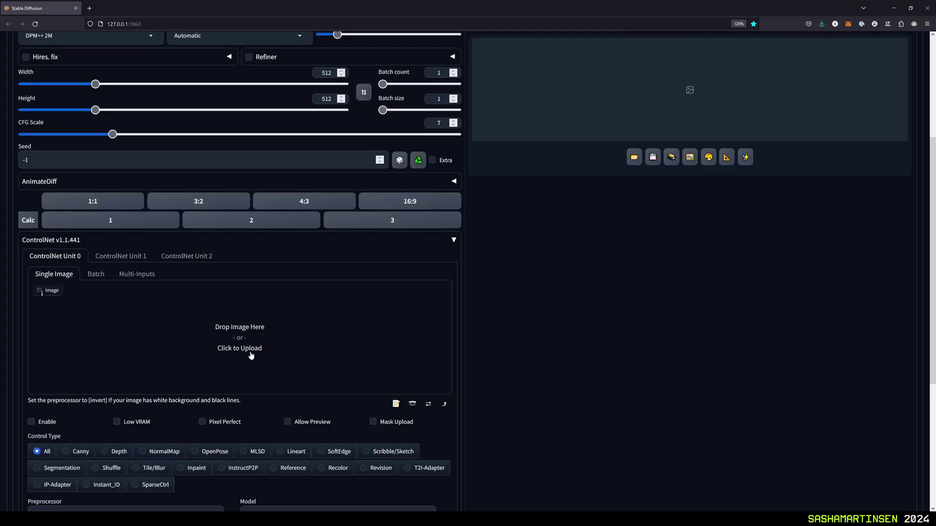
{"action": "left_click", "coordinate": [235, 334]}
{"action": "double_click", "coordinate": [221, 104]}
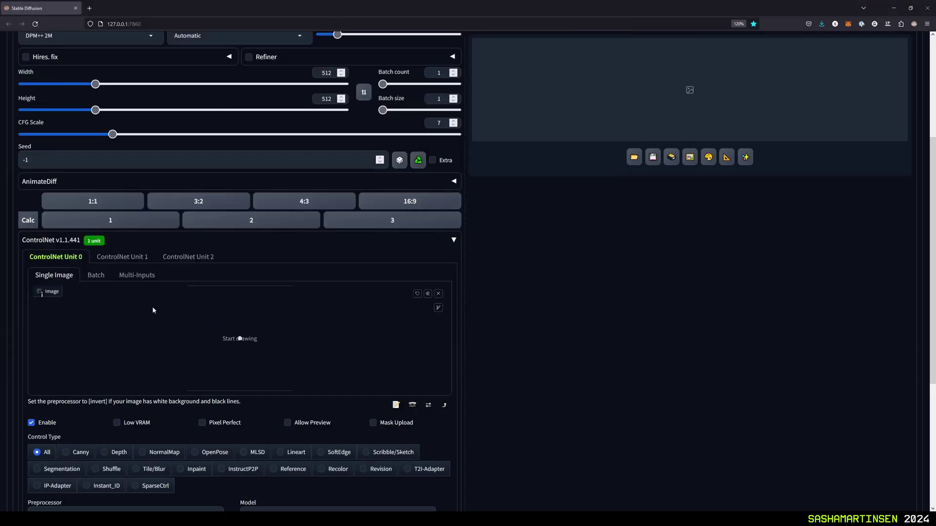
{"action": "scroll", "coordinate": [151, 397], "scroll_direction": "down", "scroll_amount": 2}
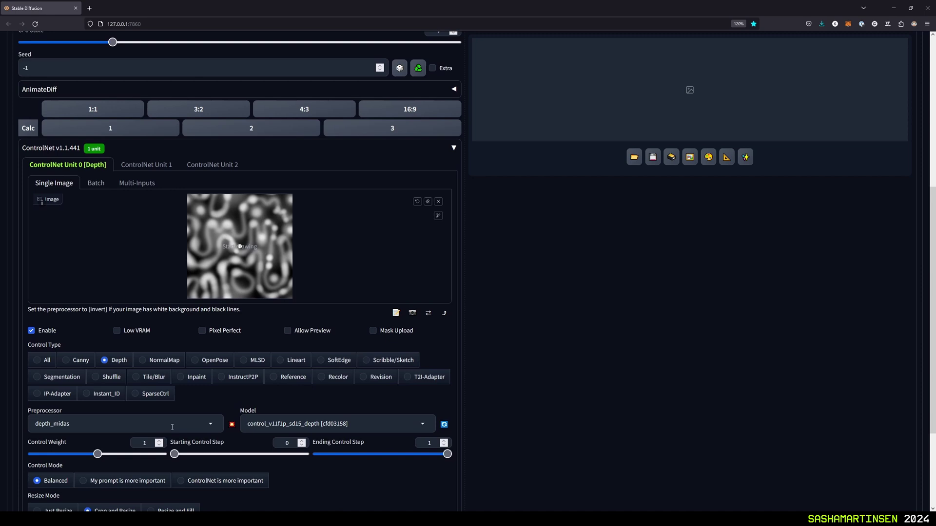
{"action": "left_click", "coordinate": [211, 424]}
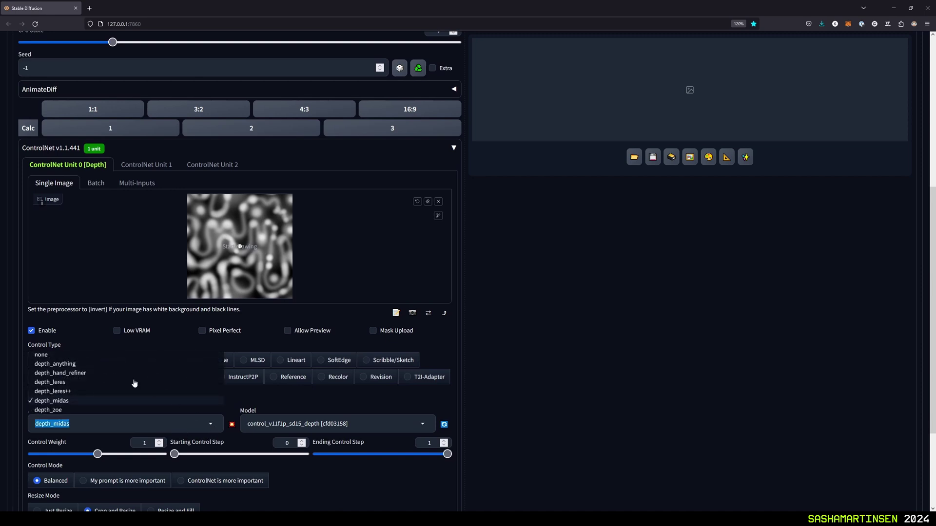
{"action": "left_click", "coordinate": [110, 361]}
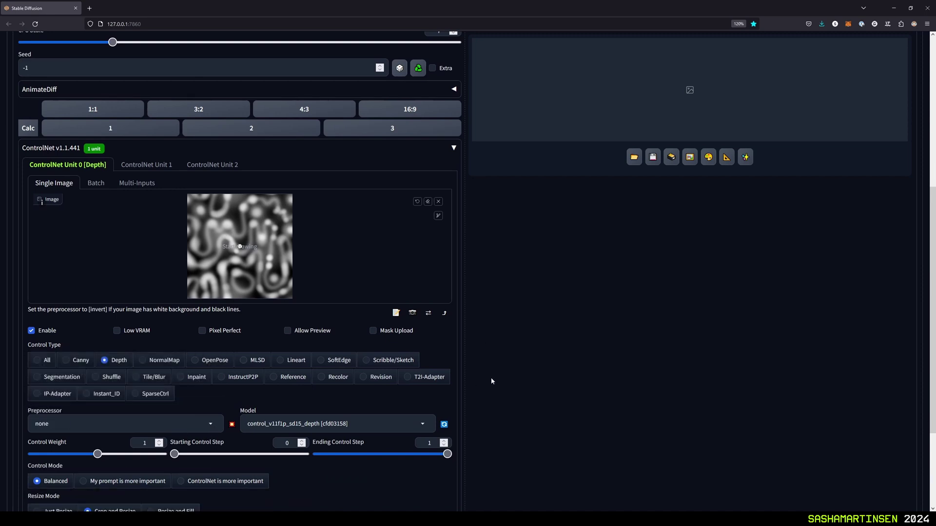
Start writing the new prompt in the txt2img prompt box
{"action": "scroll", "coordinate": [491, 381], "scroll_direction": "up", "scroll_amount": 5}
{"action": "left_click", "coordinate": [146, 102]}
{"action": "type", "text": "p"}
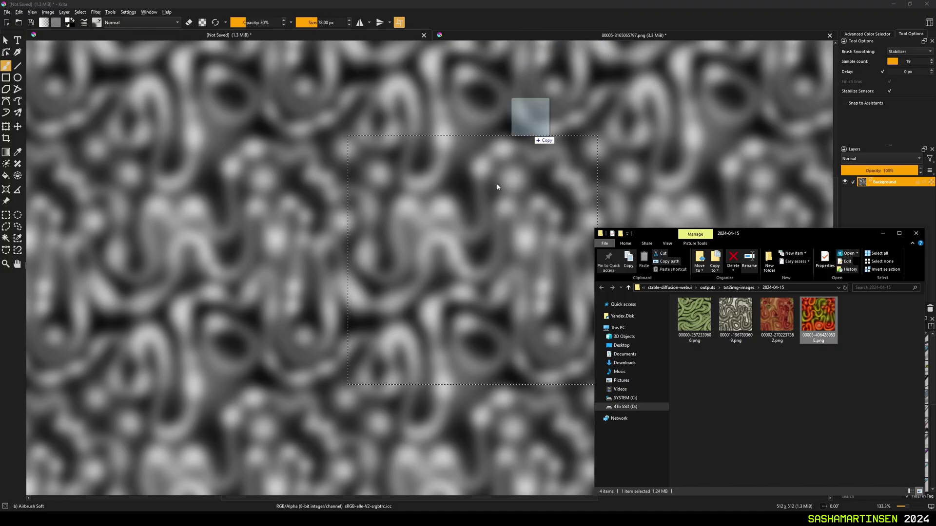
Open the generated texture as a new Krita document and pan it in wrap-around mode to check seams
{"action": "left_click_drag", "start_coordinate": [497, 187], "coordinate": [483, 214]}
{"action": "left_click", "coordinate": [512, 234]}
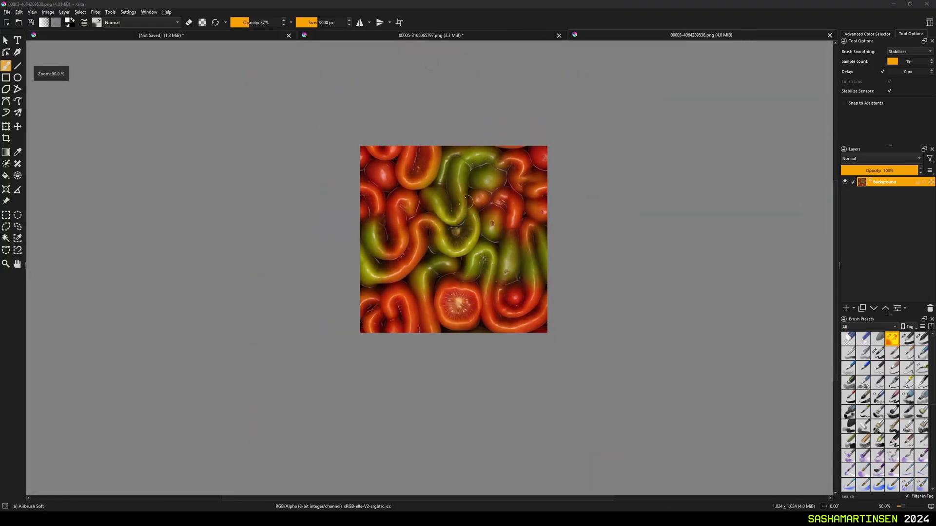
{"action": "key", "text": "w"}
{"action": "scroll", "coordinate": [442, 226], "scroll_direction": "up", "scroll_amount": 3}
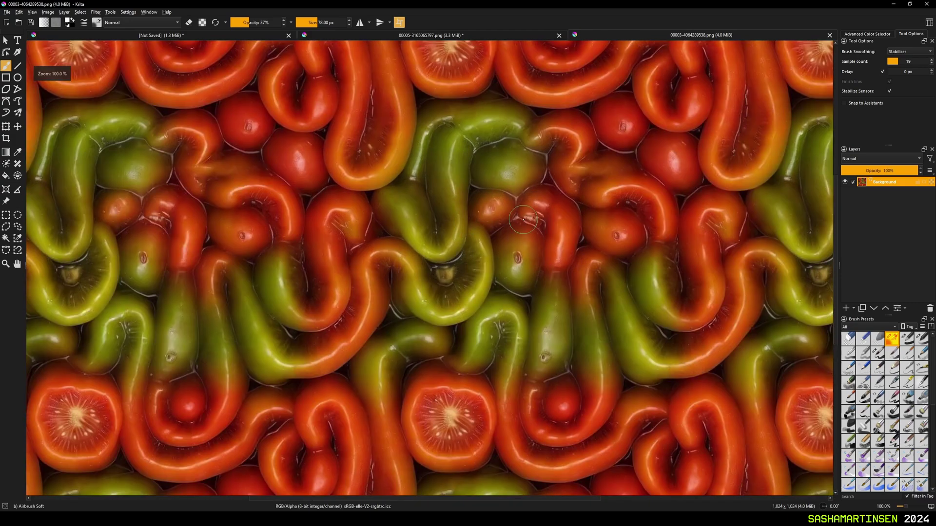
{"action": "left_click_drag", "start_coordinate": [523, 219], "coordinate": [292, 217]}
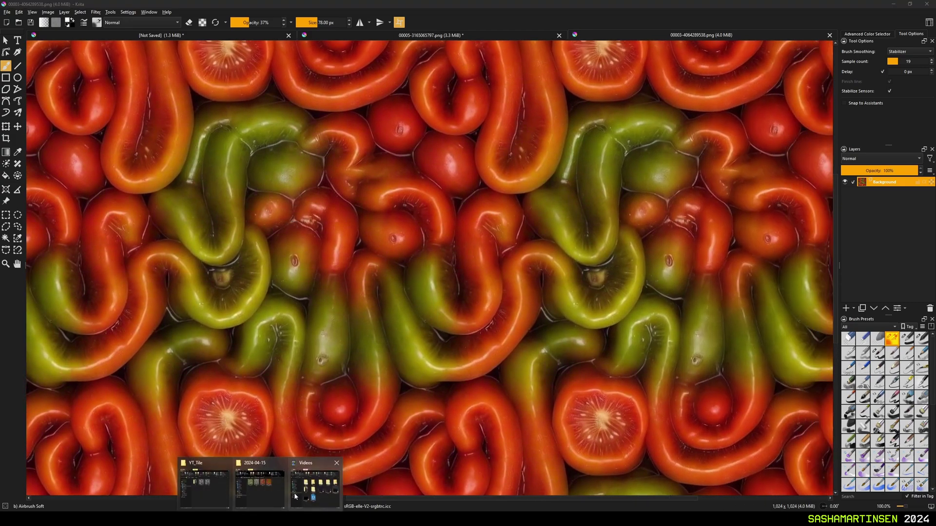
Switch back to the Stable Diffusion window in Firefox
{"action": "left_click", "coordinate": [276, 492]}
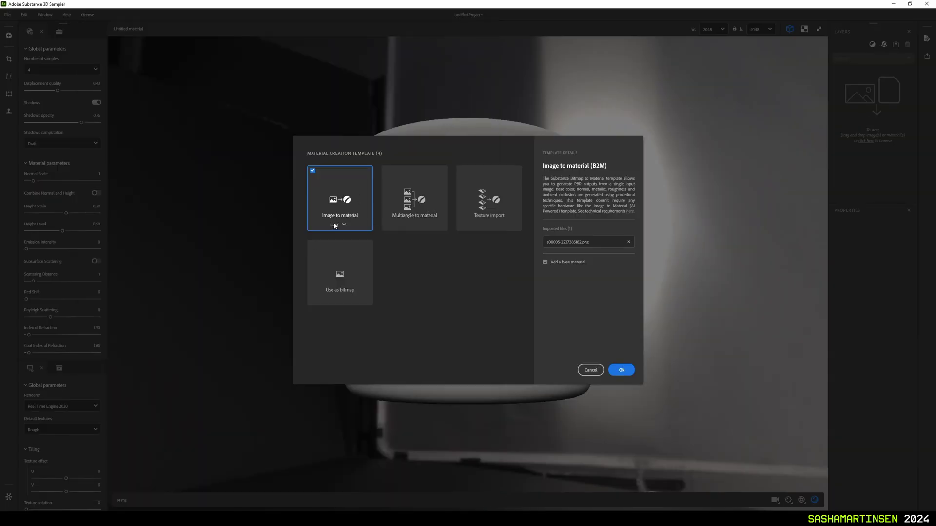
Create an Image to material from the imported image and raise Height Scale to about 0.48
{"action": "left_click", "coordinate": [622, 370]}
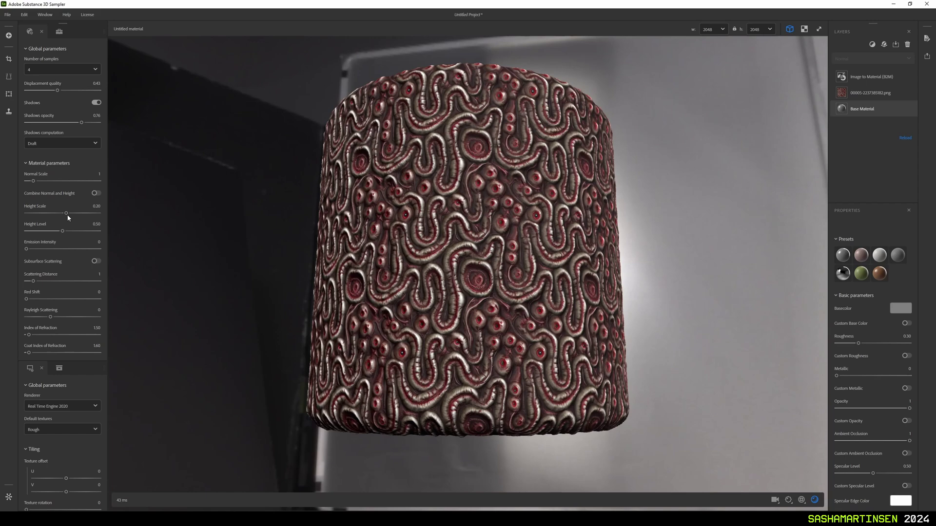
{"action": "left_click_drag", "start_coordinate": [69, 218], "coordinate": [71, 217]}
{"action": "left_click_drag", "start_coordinate": [390, 243], "coordinate": [482, 246]}
Lower the B2M layer's Roughness Base Value for a glossier surface
{"action": "scroll", "coordinate": [483, 246], "scroll_direction": "up", "scroll_amount": 3}
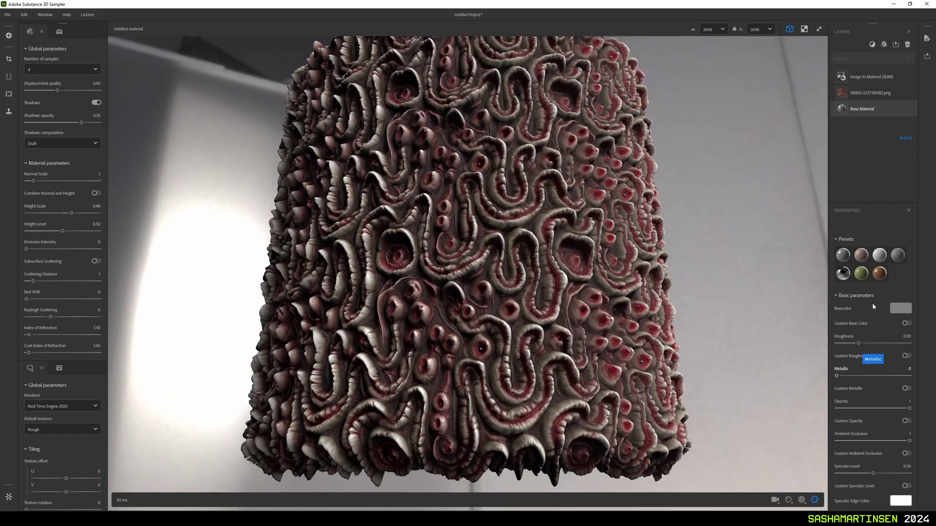
{"action": "left_click", "coordinate": [868, 79]}
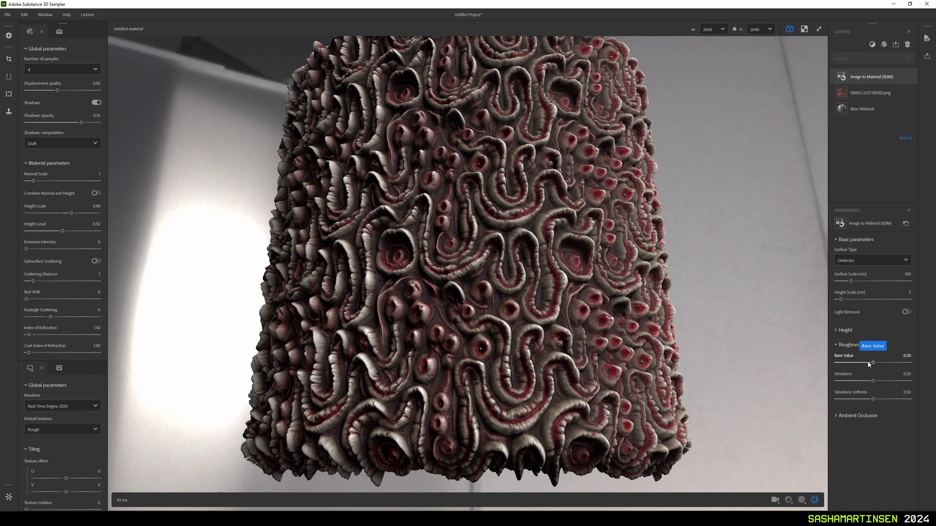
{"action": "left_click_drag", "start_coordinate": [869, 364], "coordinate": [901, 398]}
Show the 2D view beside the 3D preview and set Height Generation Method to Mix
{"action": "left_click", "coordinate": [804, 29]}
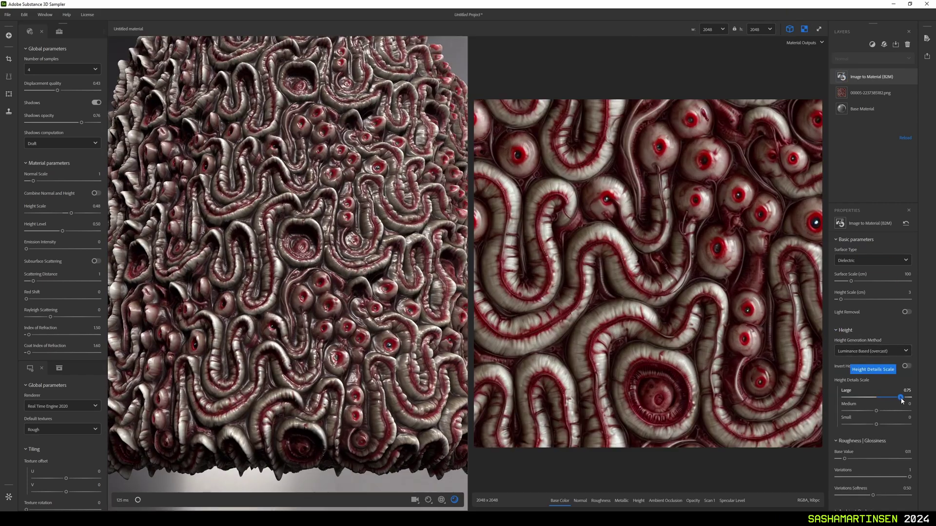
{"action": "left_click", "coordinate": [866, 388]}
{"action": "left_click", "coordinate": [600, 501]}
Lower the Roughness Base Value and raise Height Scale to about 0.54
{"action": "scroll", "coordinate": [872, 454], "scroll_direction": "down", "scroll_amount": 1}
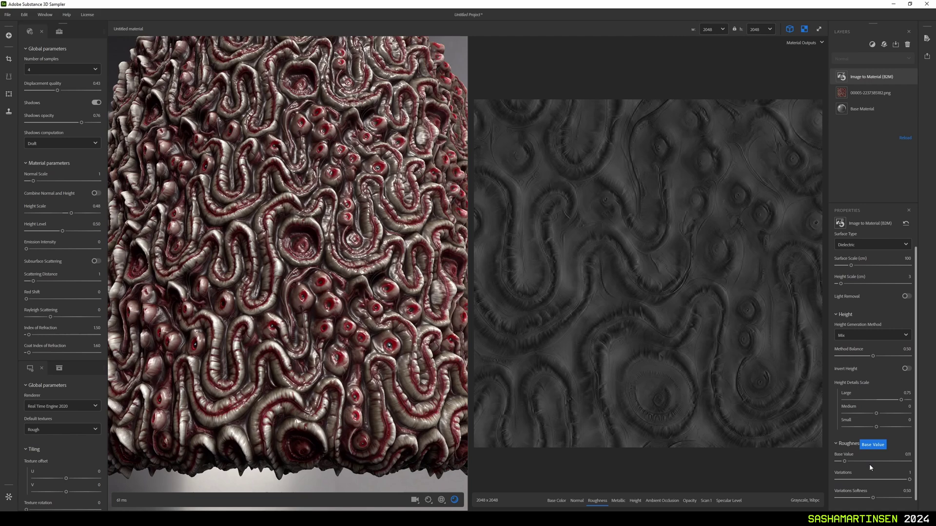
{"action": "left_click_drag", "start_coordinate": [844, 451], "coordinate": [839, 451]}
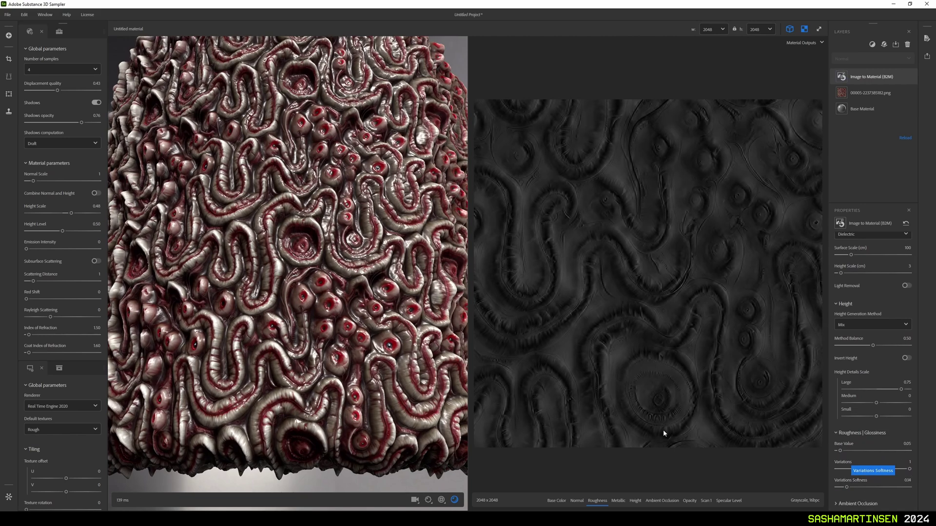
{"action": "scroll", "coordinate": [288, 273], "scroll_direction": "up", "scroll_amount": 3}
{"action": "left_click_drag", "start_coordinate": [72, 213], "coordinate": [73, 214]}
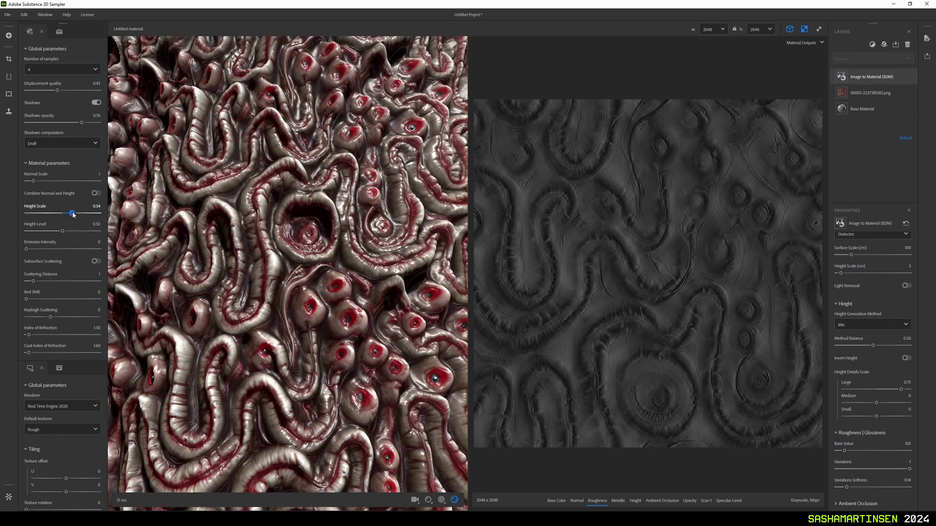
{"action": "scroll", "coordinate": [341, 165], "scroll_direction": "down", "scroll_amount": 5}
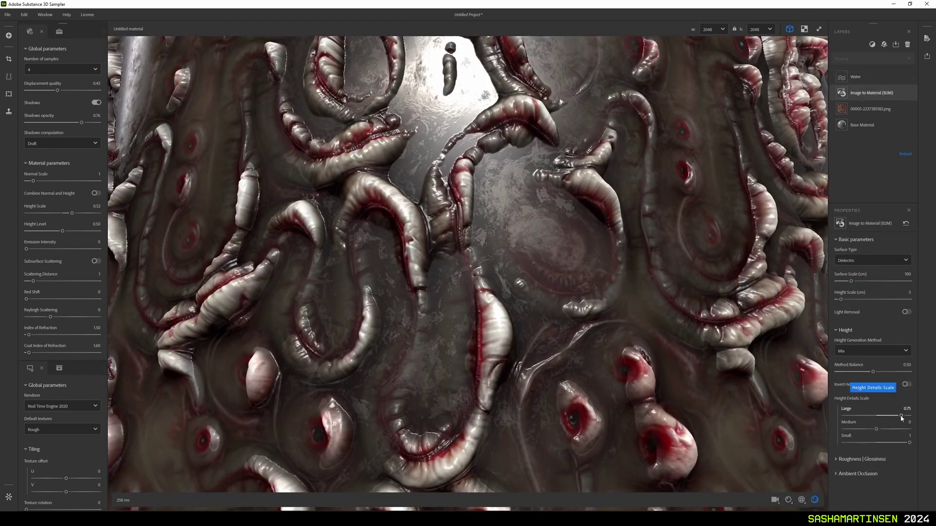
Push Large height details below zero and open the Water layer's settings
{"action": "left_click_drag", "start_coordinate": [901, 418], "coordinate": [870, 417]}
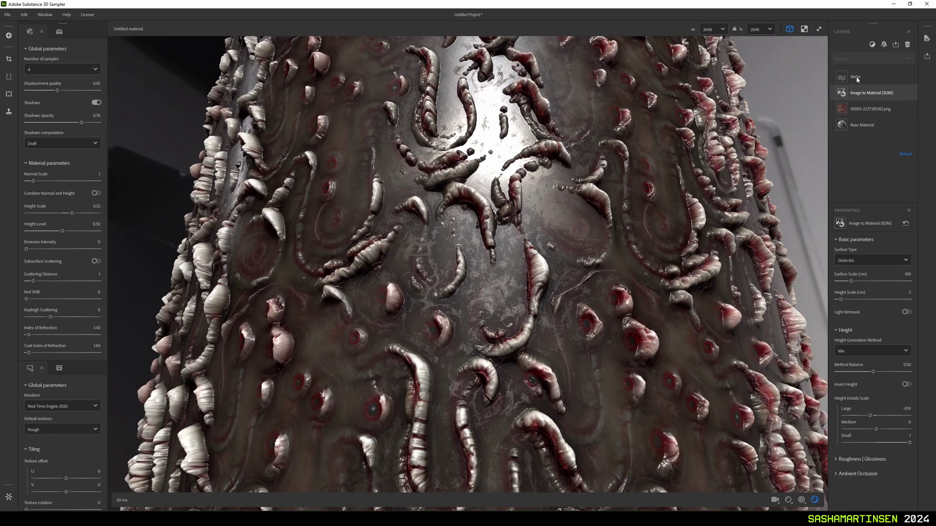
{"action": "left_click", "coordinate": [857, 80]}
{"action": "scroll", "coordinate": [94, 426], "scroll_direction": "down", "scroll_amount": 1}
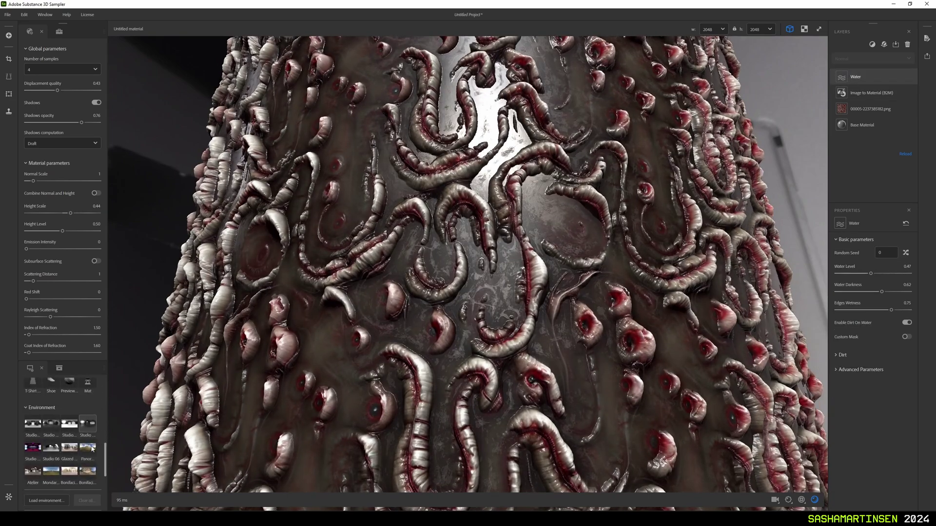
{"action": "scroll", "coordinate": [92, 449], "scroll_direction": "down", "scroll_amount": 1}
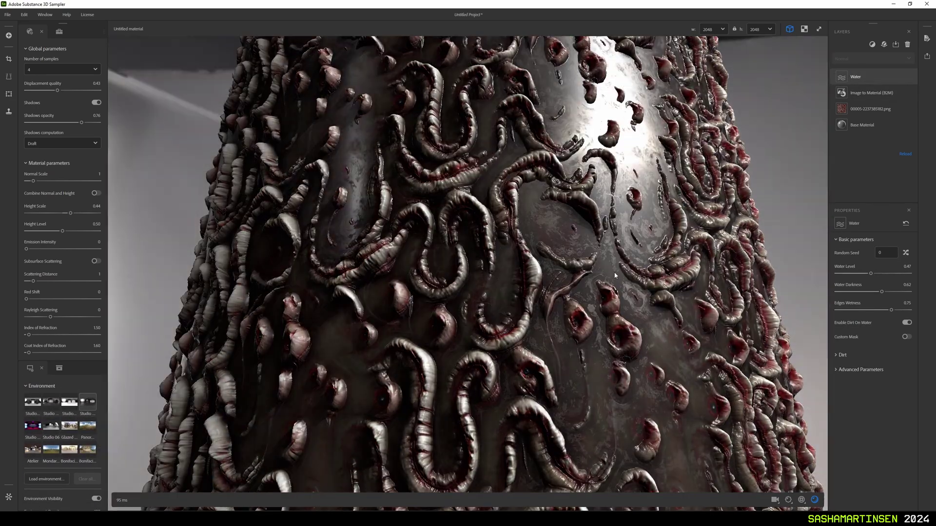
{"action": "left_click_drag", "start_coordinate": [615, 276], "coordinate": [762, 273]}
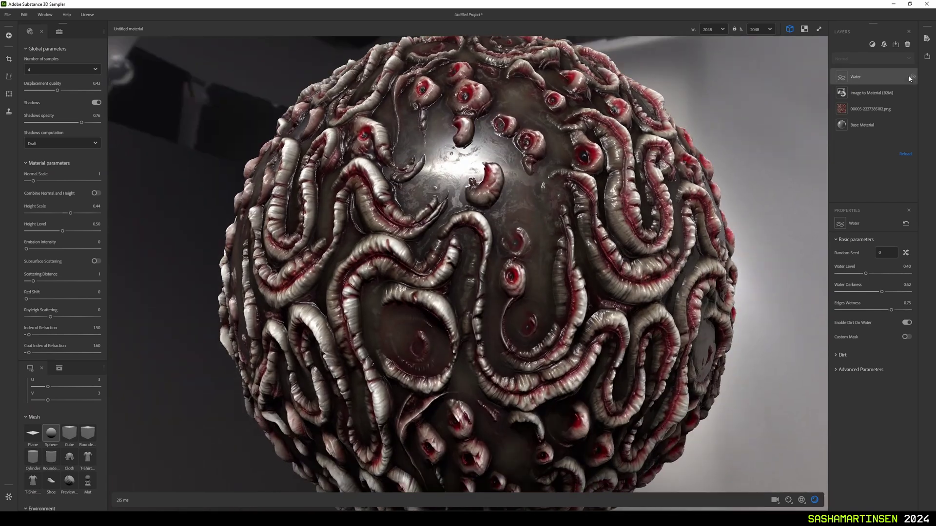
Preview the material on a sphere and adjust the medium height details strength
{"action": "left_click", "coordinate": [912, 76]}
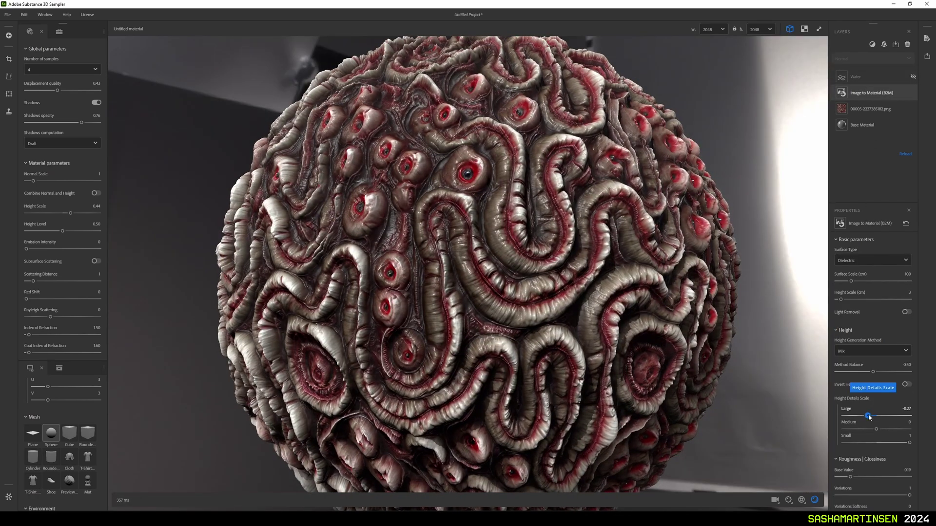
{"action": "left_click_drag", "start_coordinate": [869, 417], "coordinate": [895, 443]}
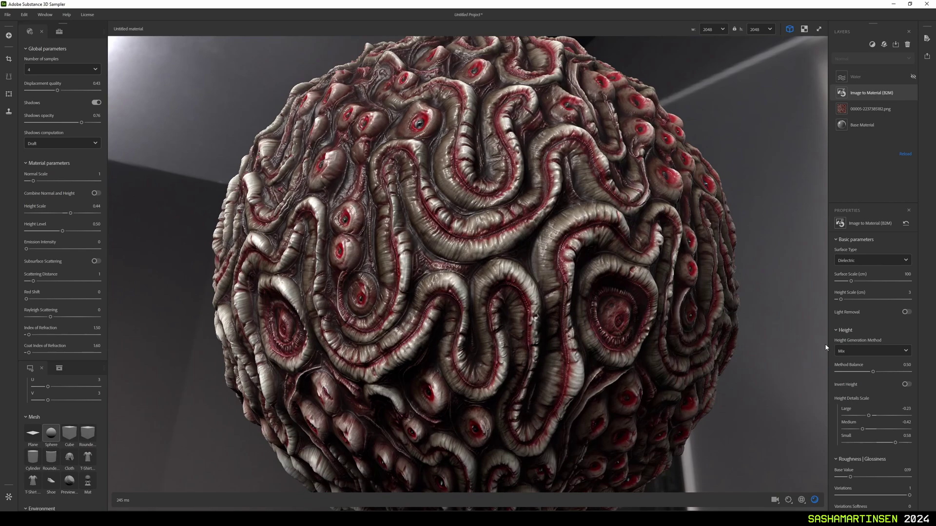
{"action": "left_click_drag", "start_coordinate": [573, 224], "coordinate": [341, 312]}
Rotate the environment lighting around the sphere and keep the number of samples at 4
{"action": "left_click_drag", "start_coordinate": [190, 363], "coordinate": [446, 280]}
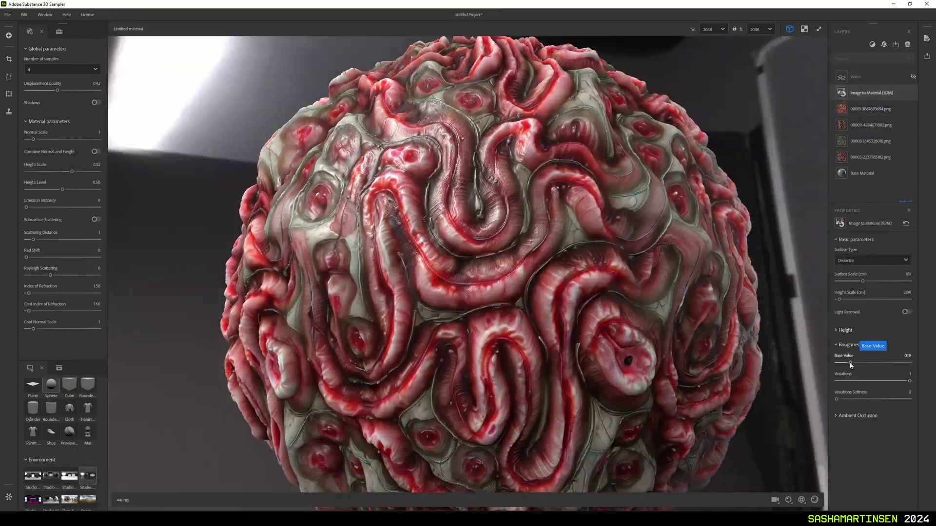
{"action": "left_click", "coordinate": [62, 70]}
{"action": "left_click", "coordinate": [63, 77]}
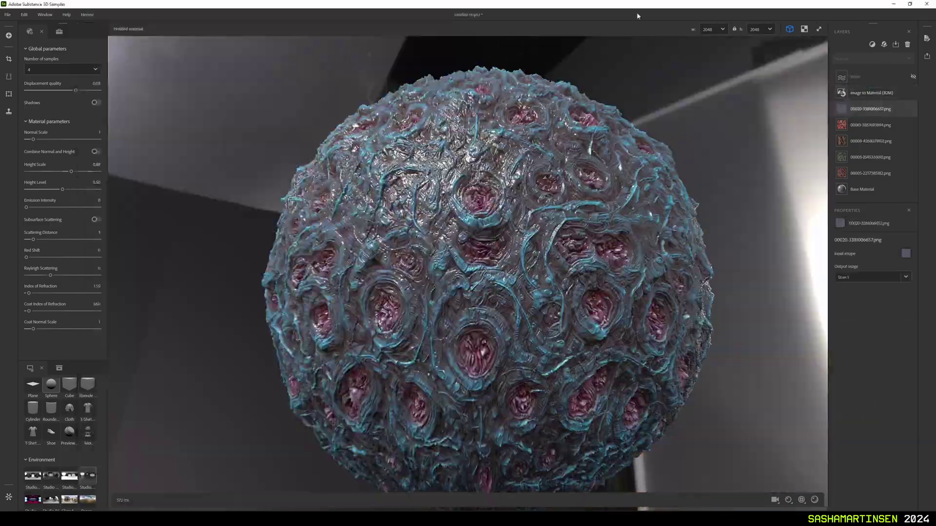